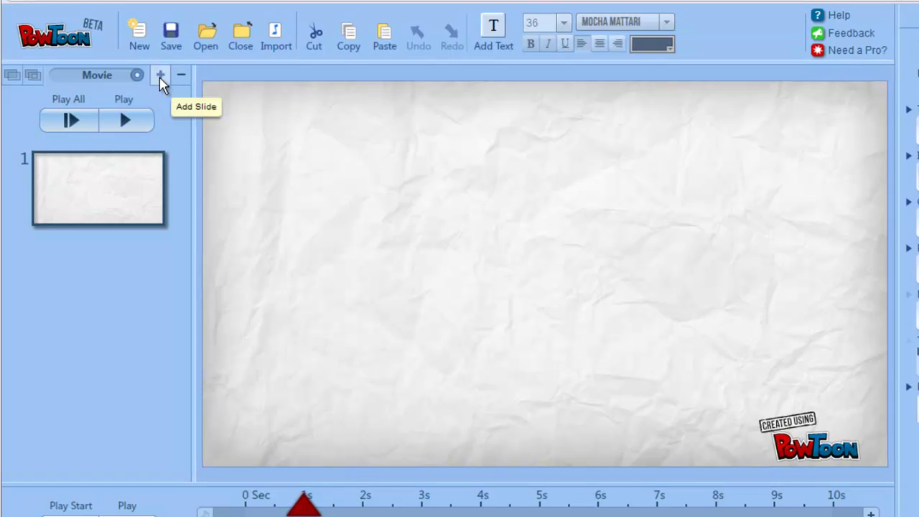
Step: Add extra slides, delete them again, and preview the movie
click(160, 77)
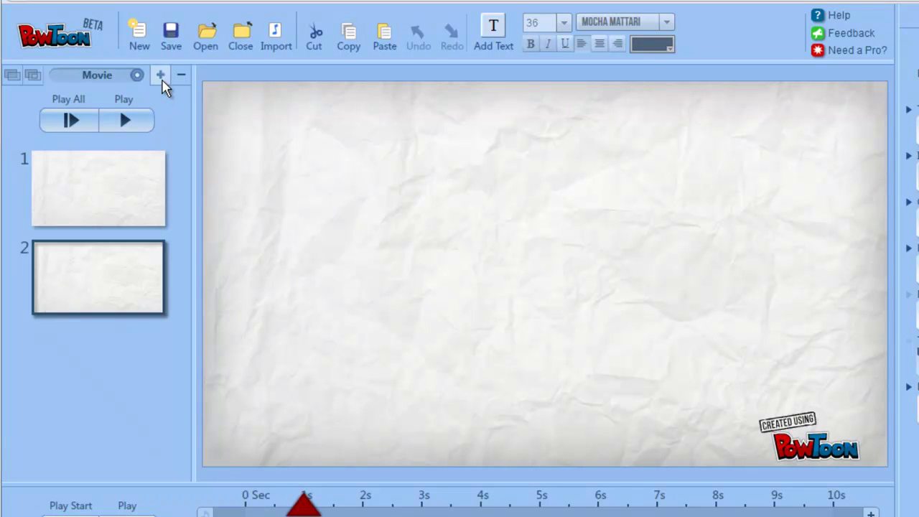
click(181, 76)
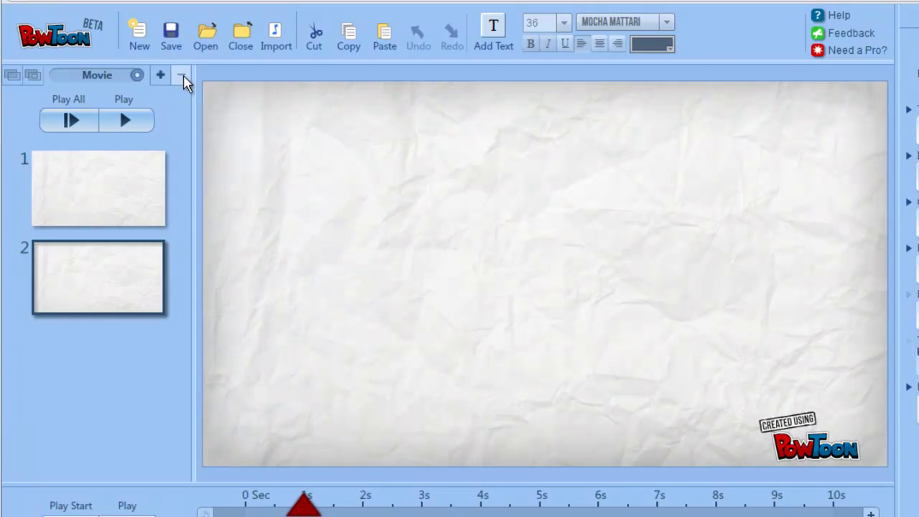
click(107, 122)
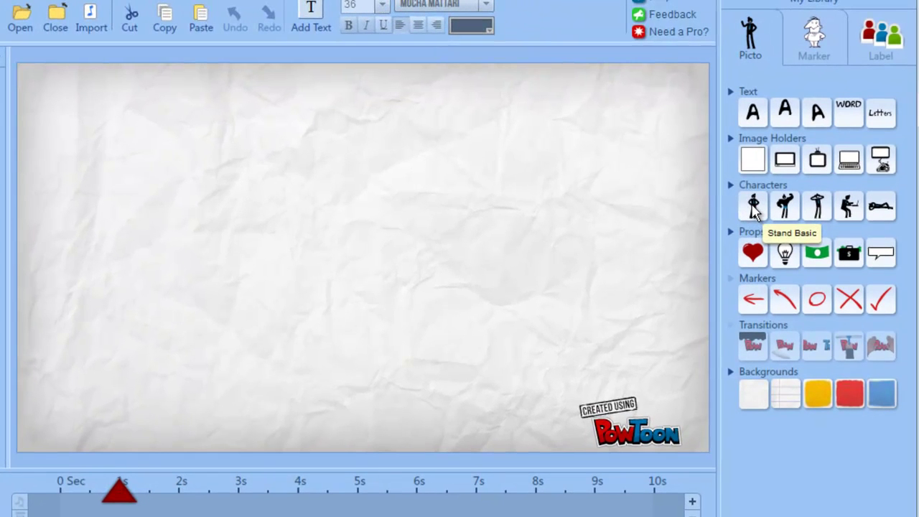
Step: Place the Stand Basic character on the left over a yellow background
click(753, 207)
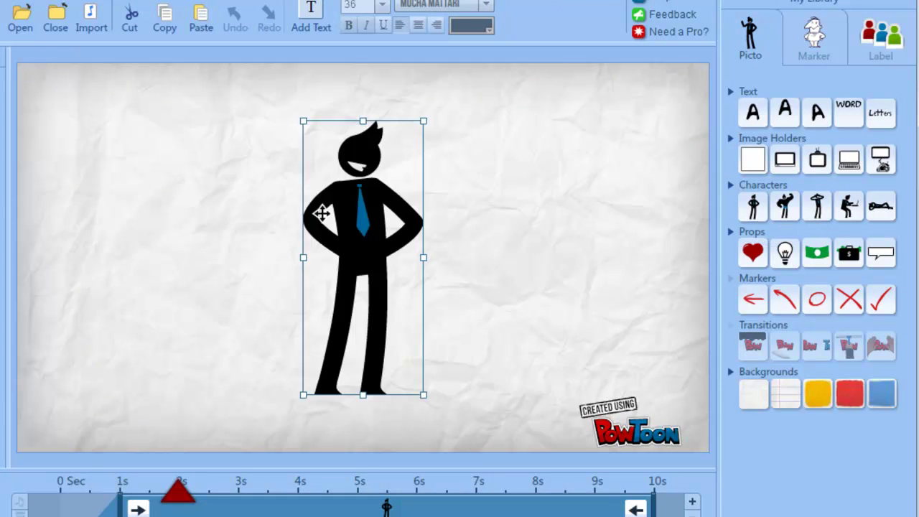
drag(348, 211, 226, 211)
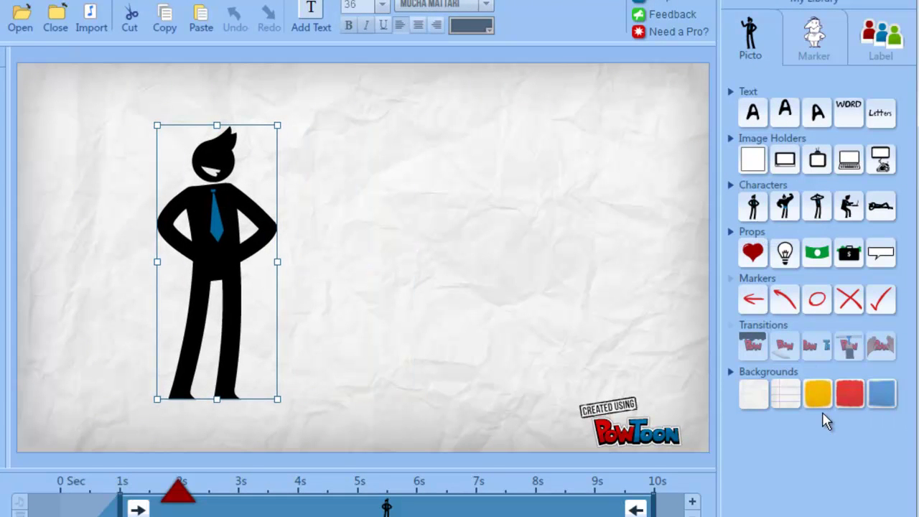
click(857, 399)
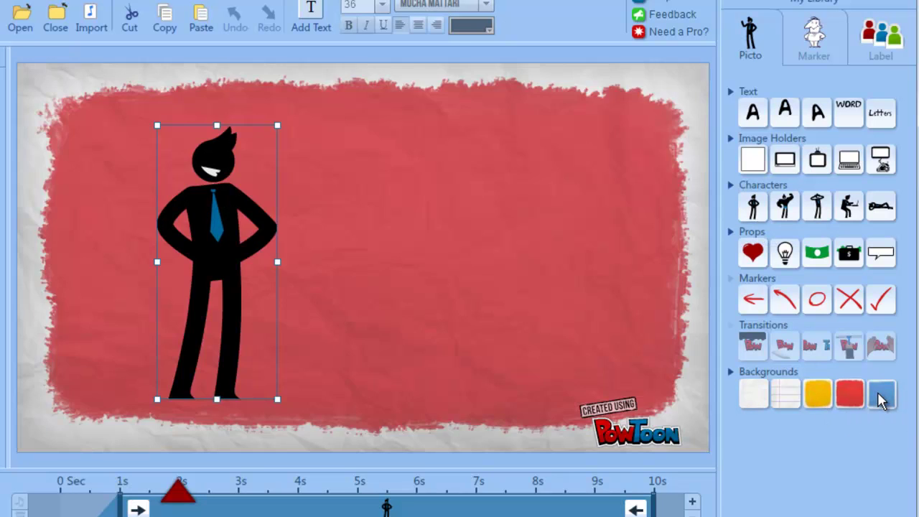
click(850, 397)
click(825, 396)
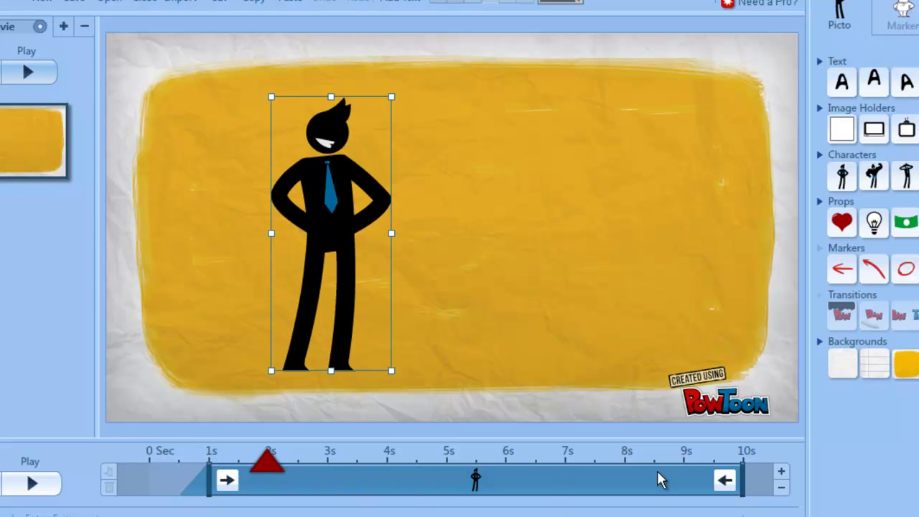
drag(749, 470, 394, 472)
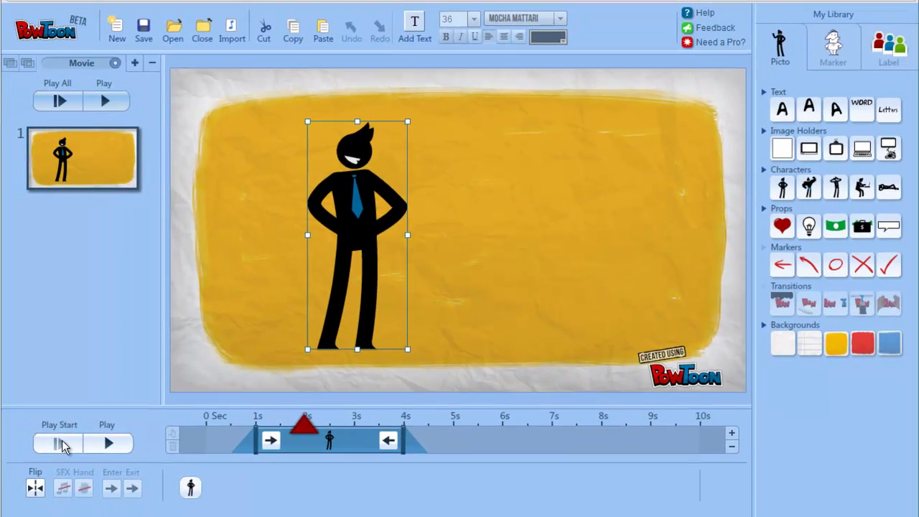
click(108, 445)
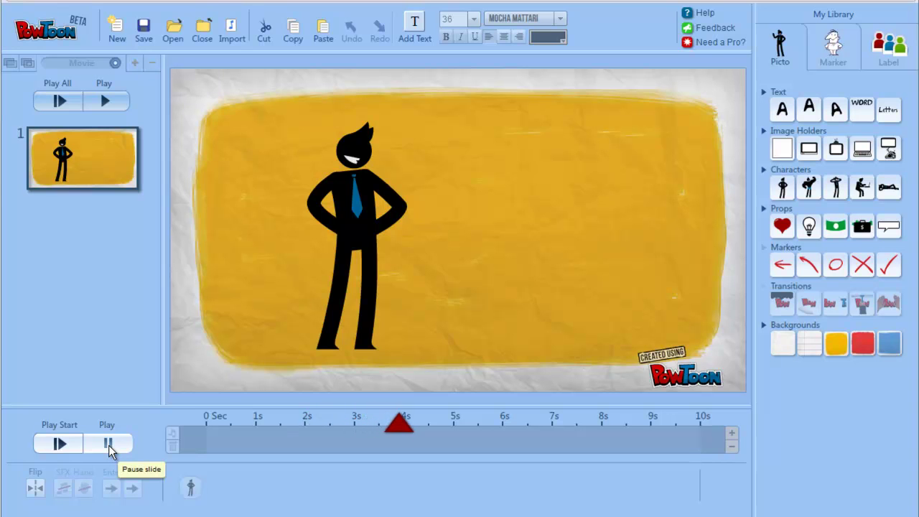
click(108, 445)
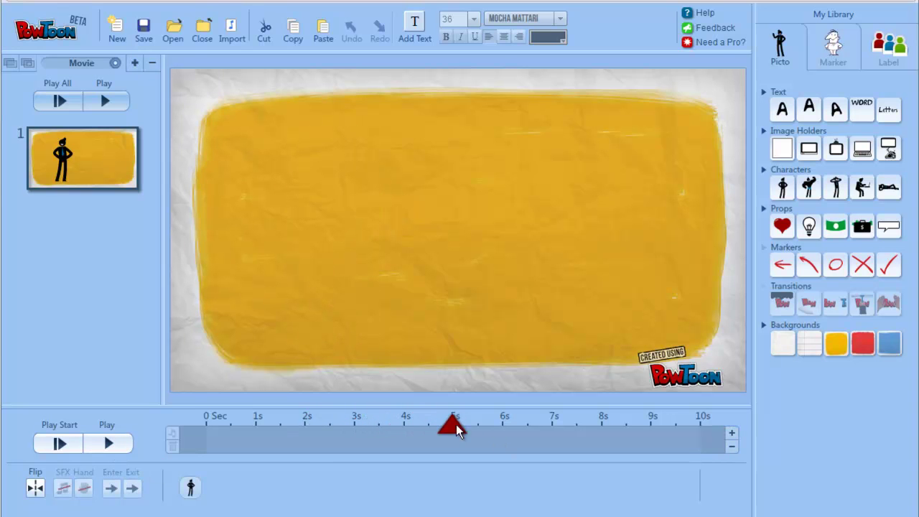
drag(407, 429, 302, 420)
click(368, 214)
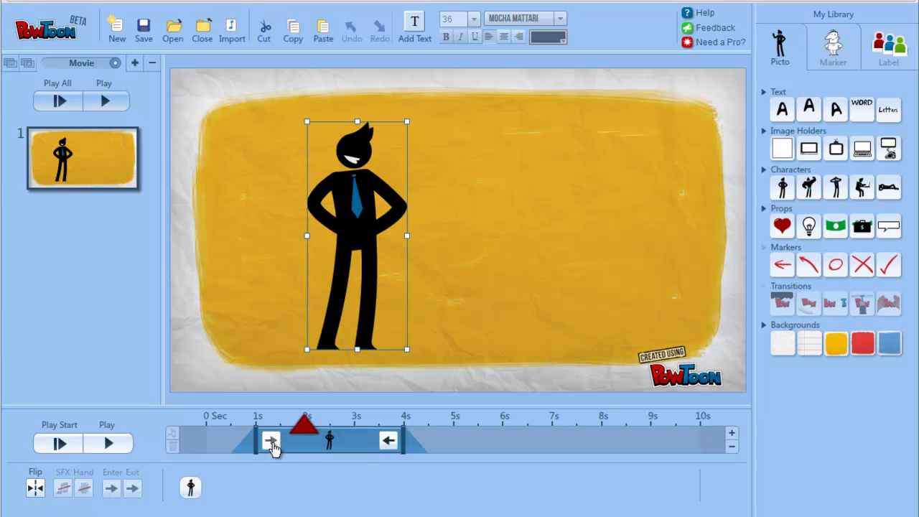
Step: Give the character a Fade entry effect and scrub to check it
click(272, 441)
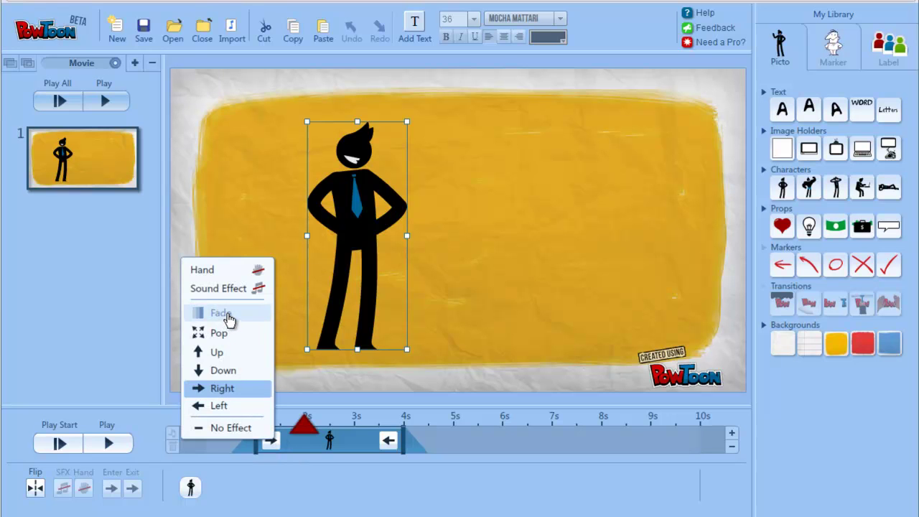
click(226, 318)
drag(313, 431, 354, 431)
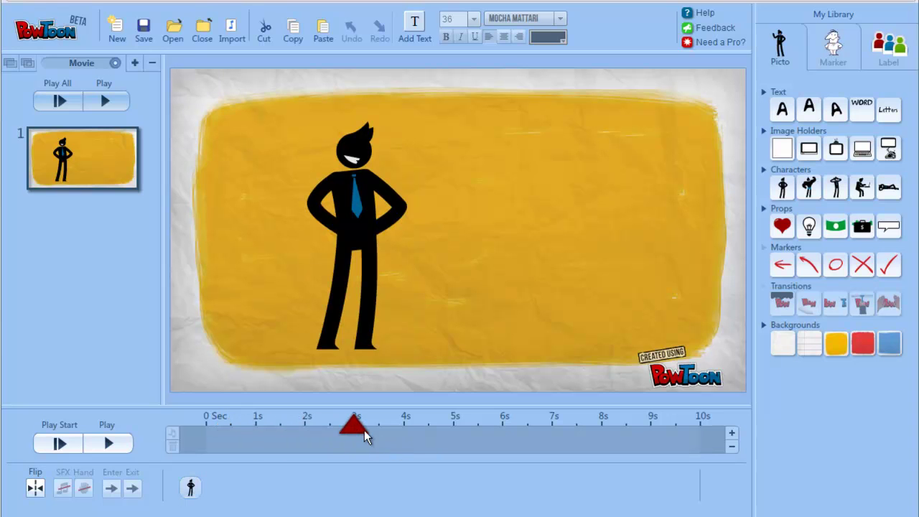
Step: Set the character's exit to Down with a Hand, then preview from the start
click(341, 310)
click(389, 442)
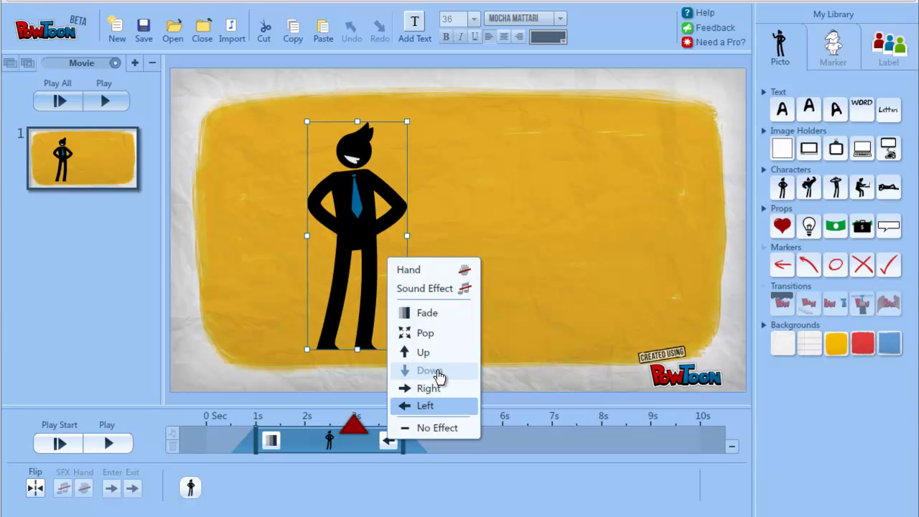
click(438, 372)
click(388, 439)
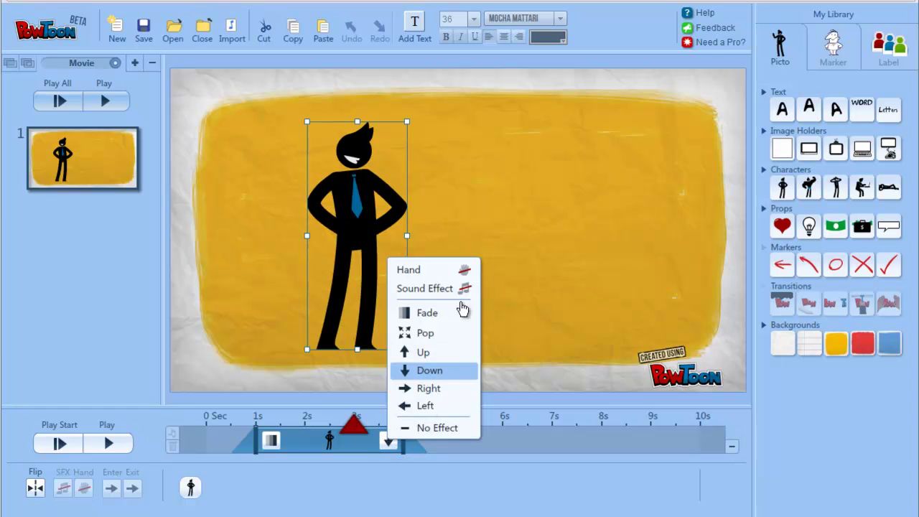
click(466, 272)
click(61, 442)
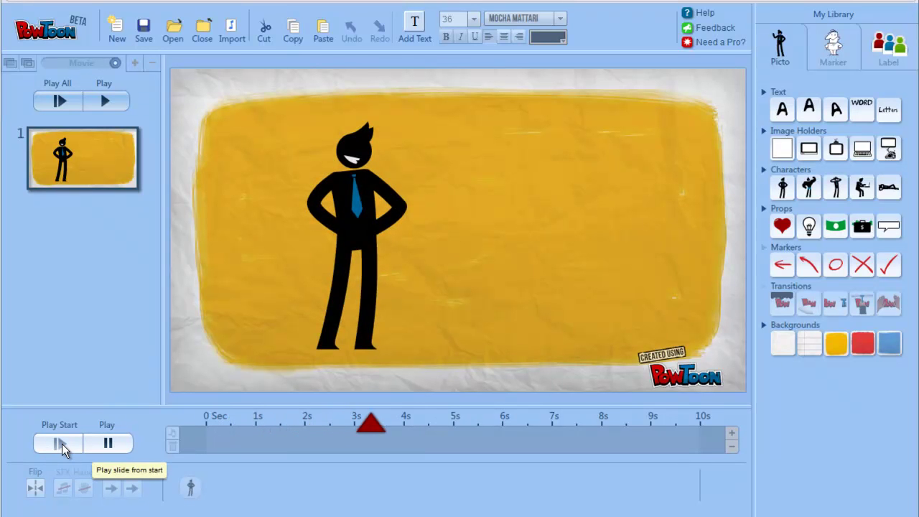
click(107, 444)
Step: Remove the standing character's exit effect so it disappears around 4s
click(317, 430)
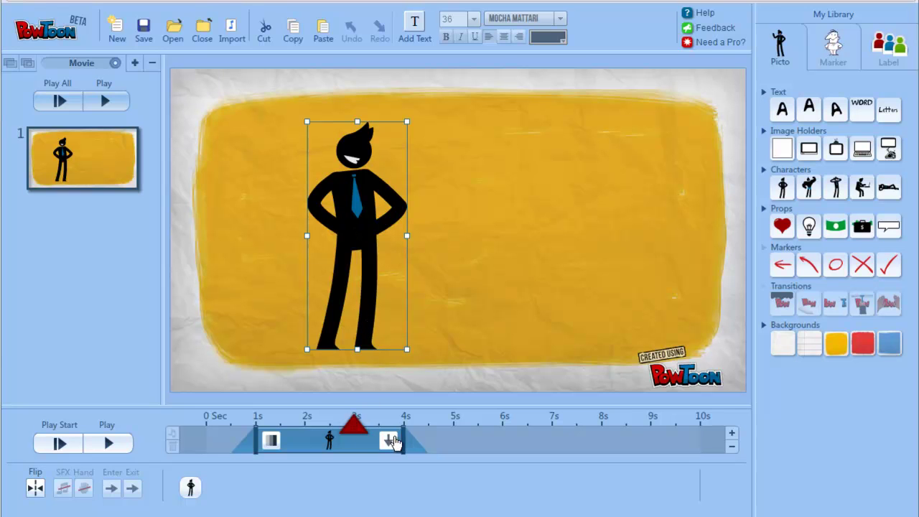
click(388, 441)
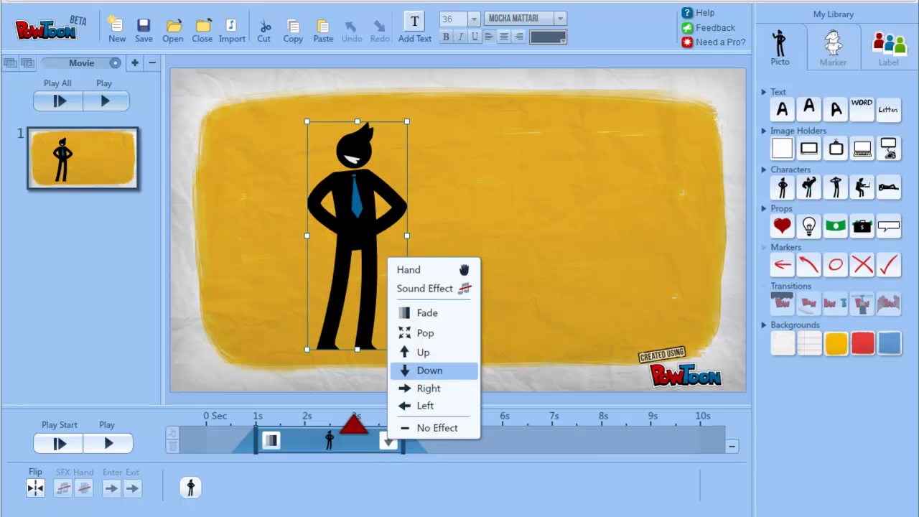
click(436, 429)
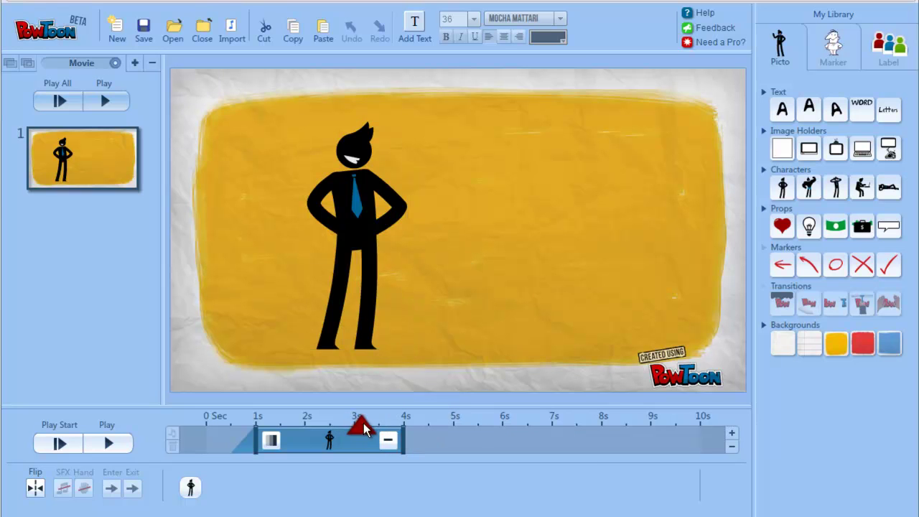
drag(402, 422, 405, 428)
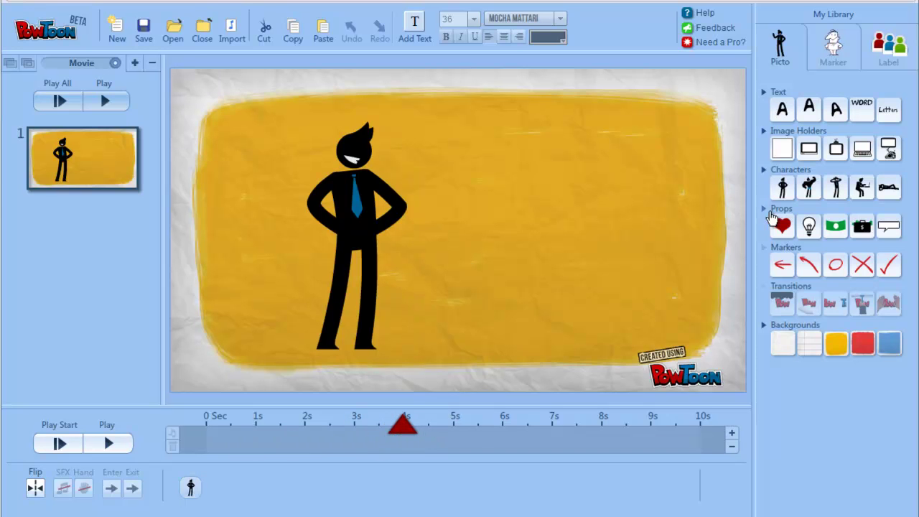
Step: Add the arms-raised character and position it in the same spot on the left
click(765, 171)
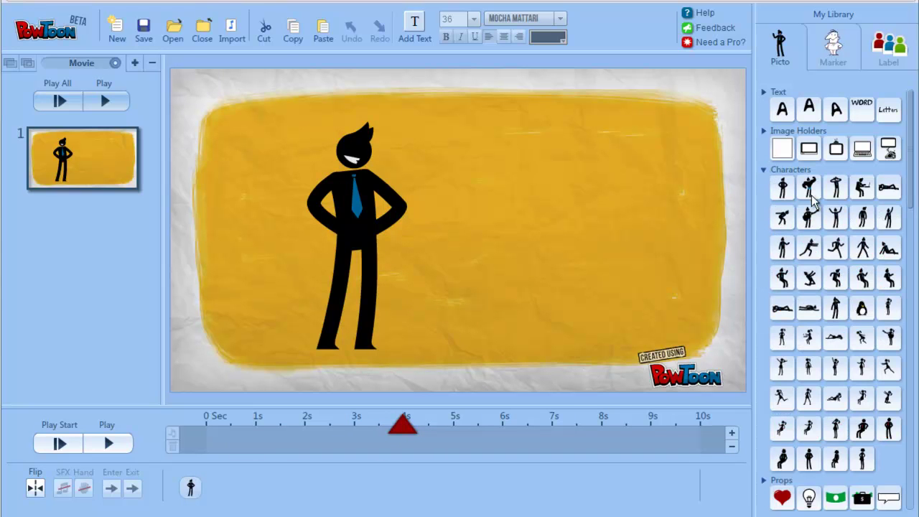
click(837, 218)
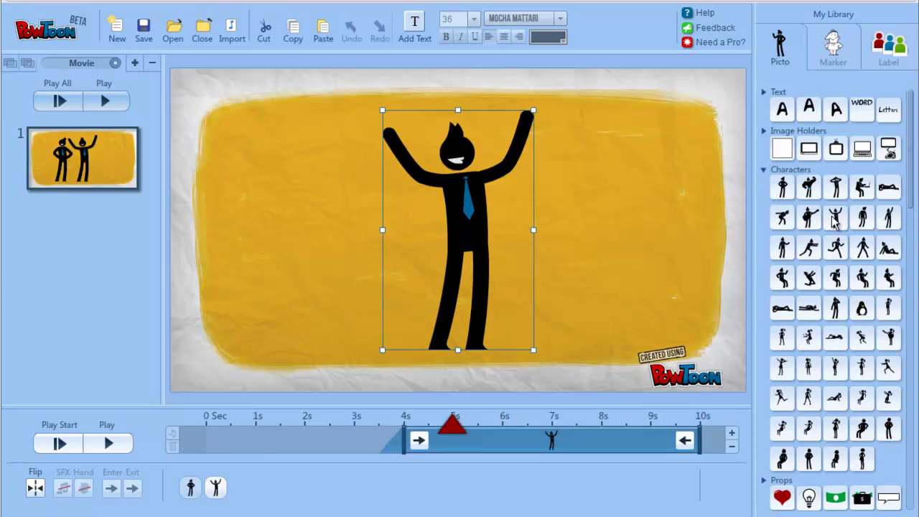
drag(468, 186, 372, 188)
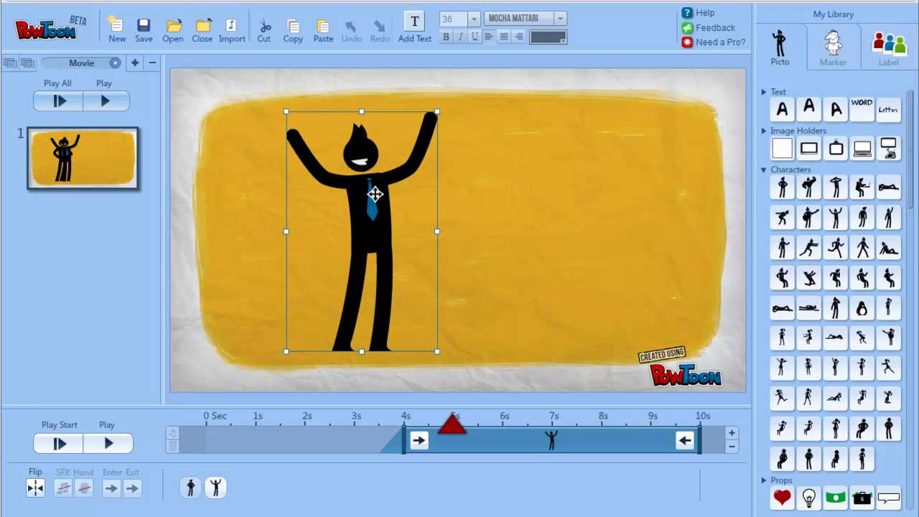
click(404, 423)
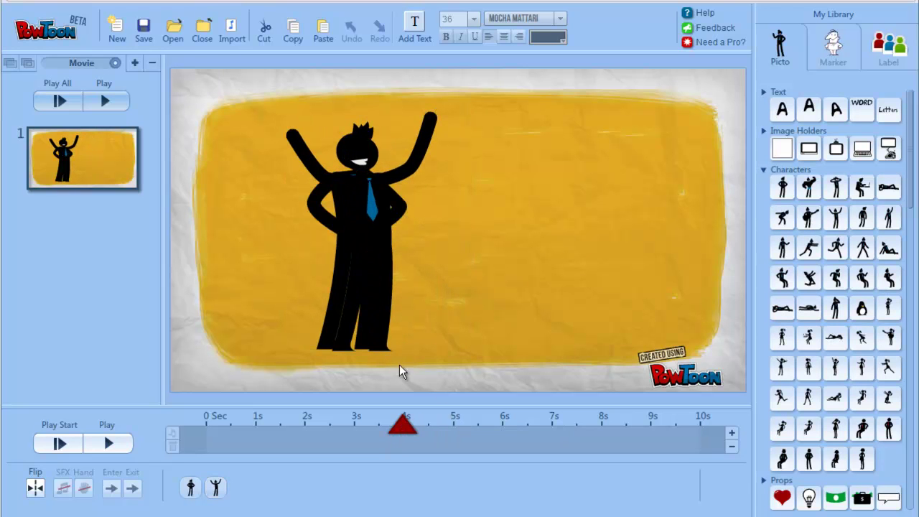
click(422, 146)
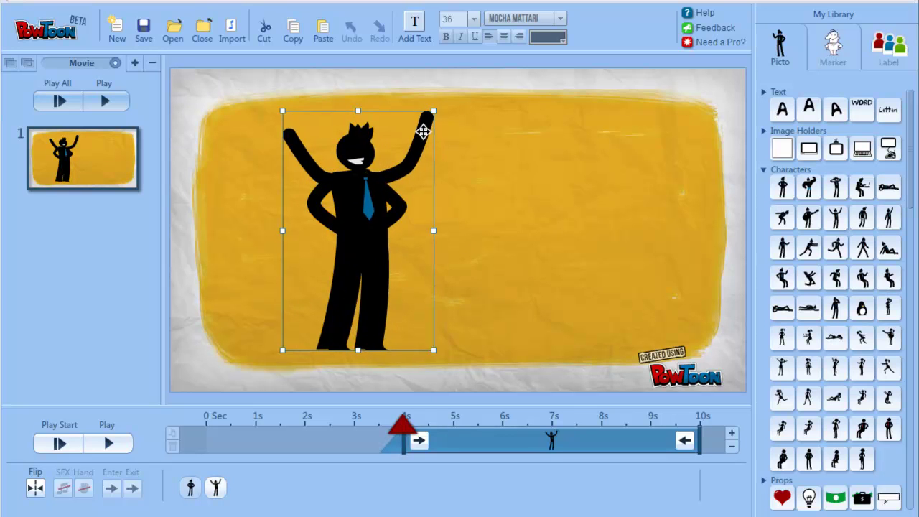
drag(412, 129, 412, 129)
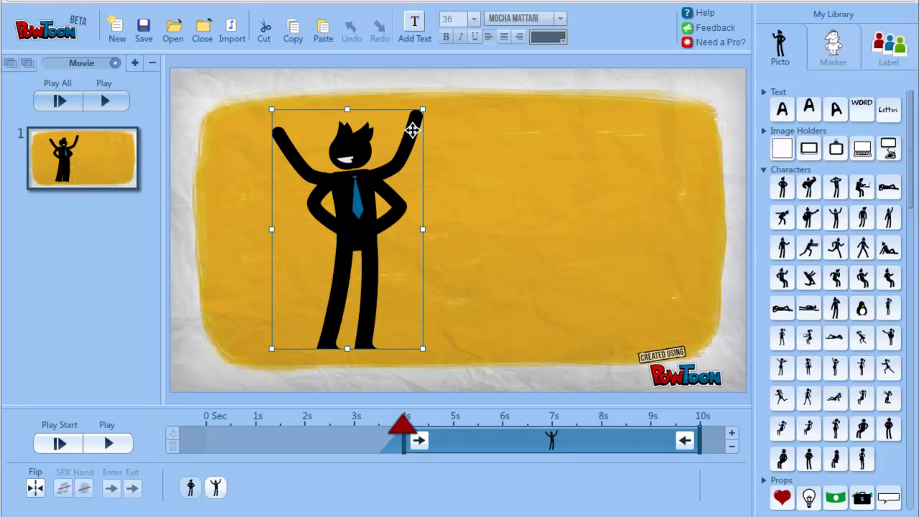
mouse_move(399, 427)
mouse_down()
mouse_move(359, 429)
mouse_move(412, 429)
mouse_move(383, 430)
mouse_move(399, 427)
mouse_up()
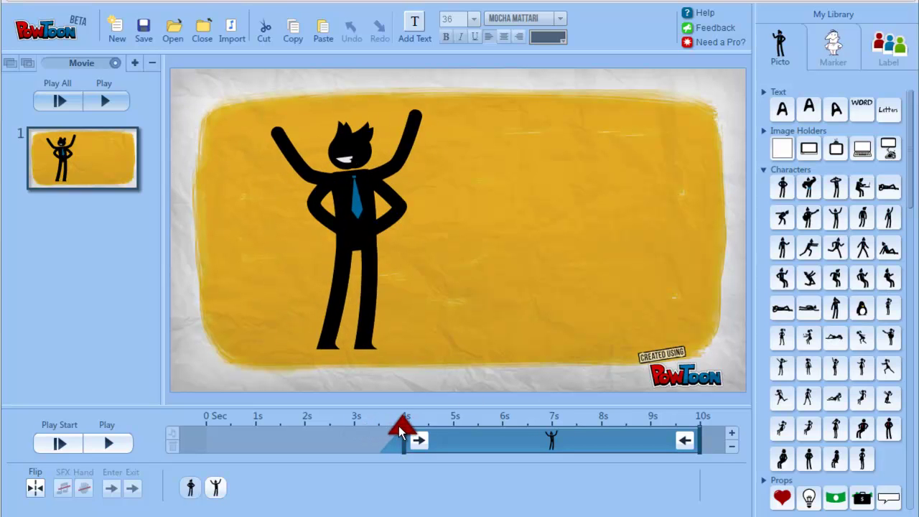
Step: Set the arms-raised character's entry effect to No Effect and scrub through its poses
click(412, 444)
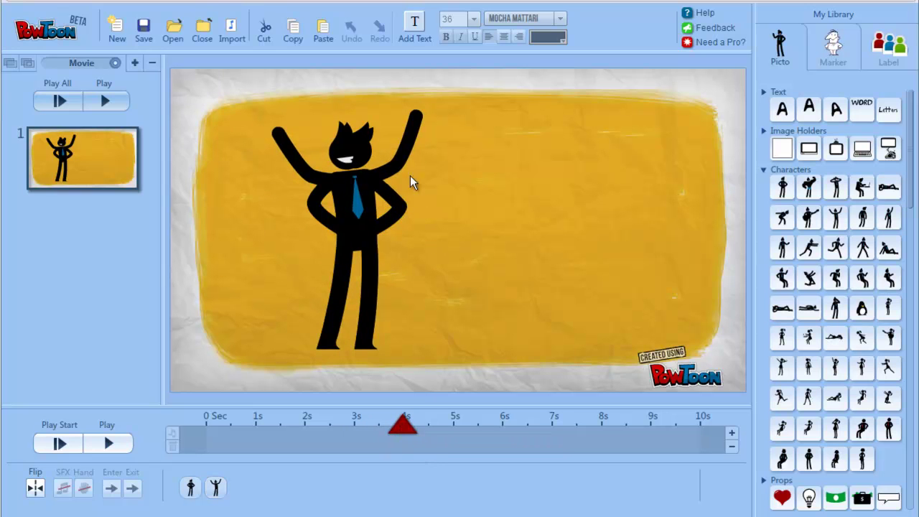
click(406, 173)
click(419, 443)
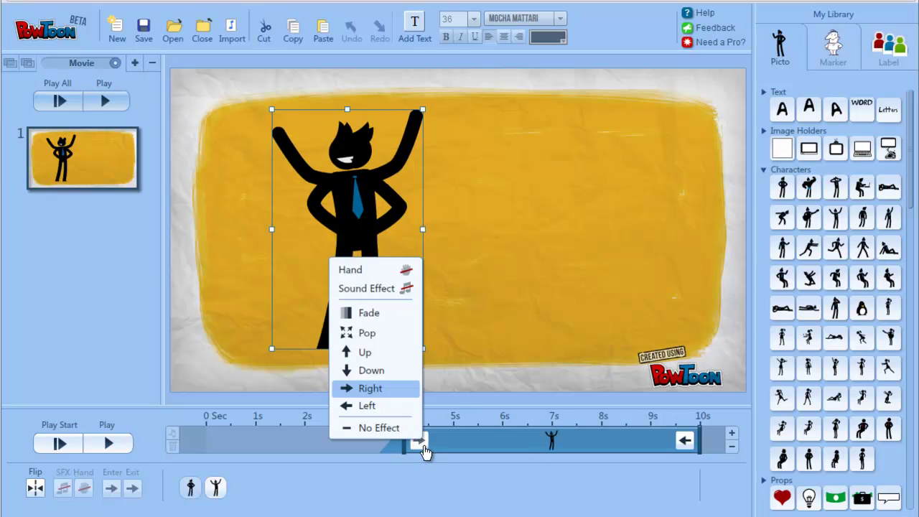
click(397, 428)
mouse_move(406, 434)
mouse_down()
mouse_move(417, 432)
mouse_move(392, 434)
mouse_move(452, 432)
mouse_up()
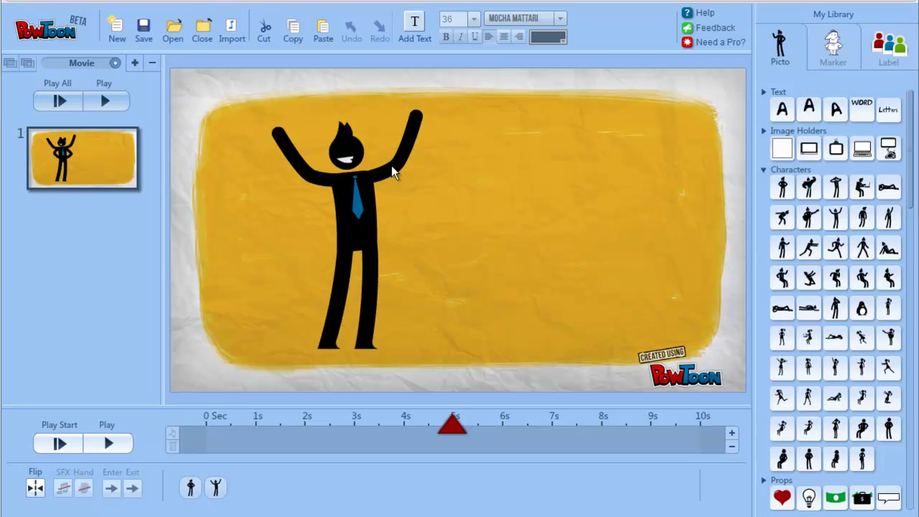
Step: Add a light bulb prop beside the character's head, shrunk and slightly tilted
click(765, 178)
click(809, 227)
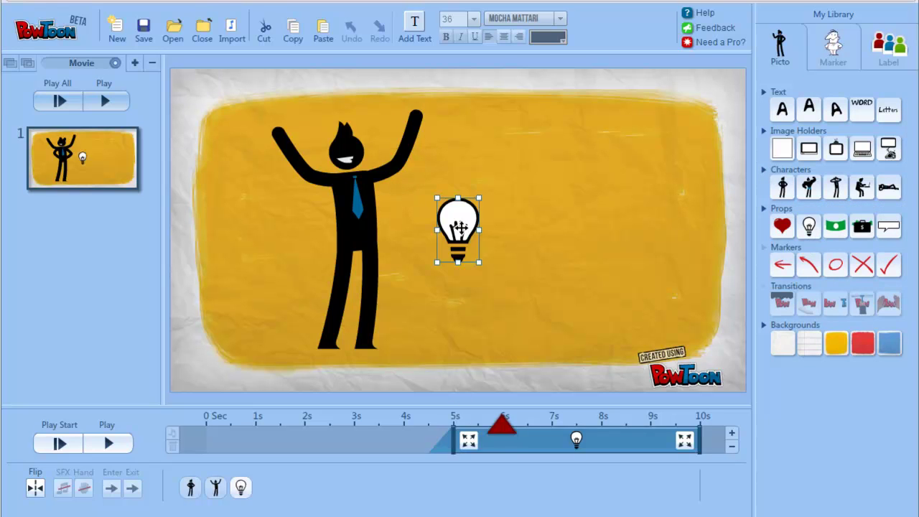
drag(456, 226, 320, 114)
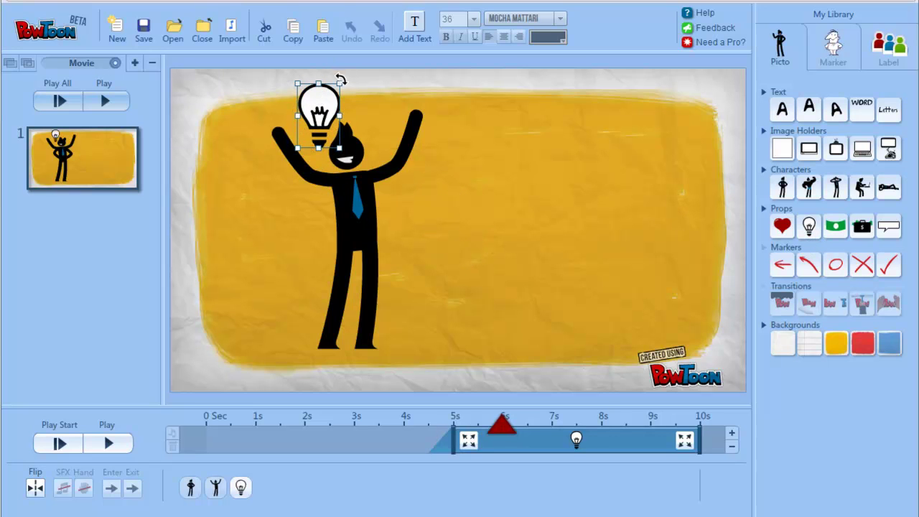
drag(340, 84, 321, 106)
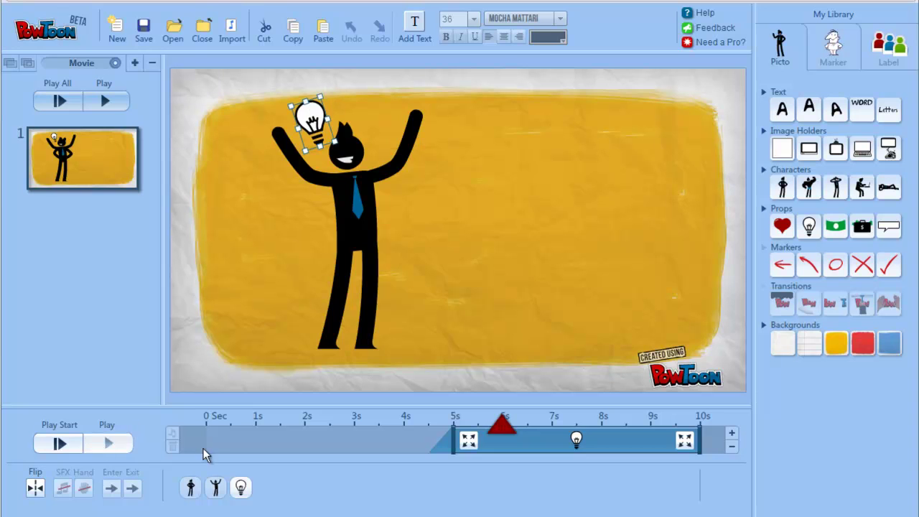
Step: Preview the slide from about three seconds to see the bulb pop up
click(393, 423)
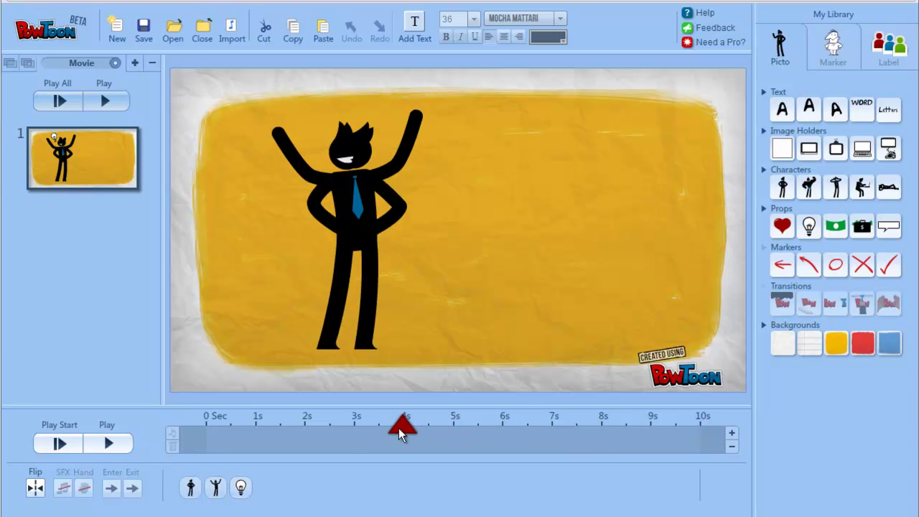
drag(402, 429, 353, 433)
click(114, 442)
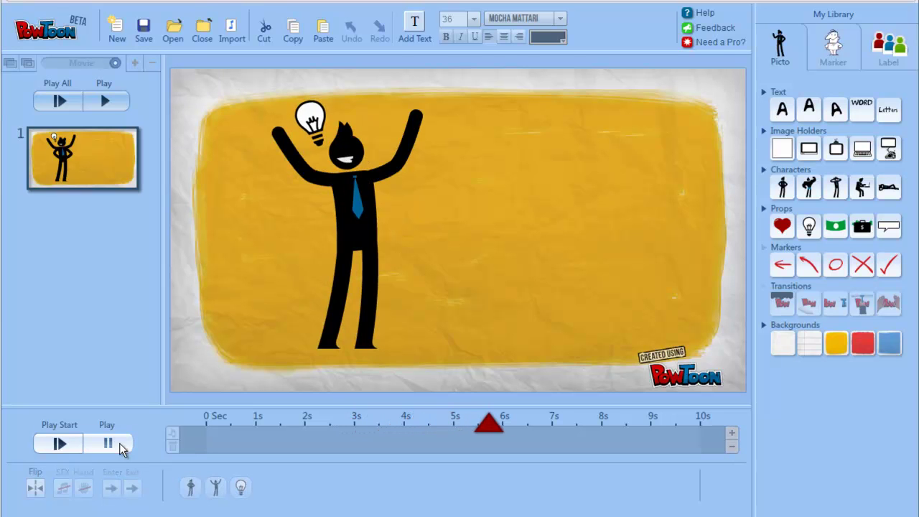
click(118, 443)
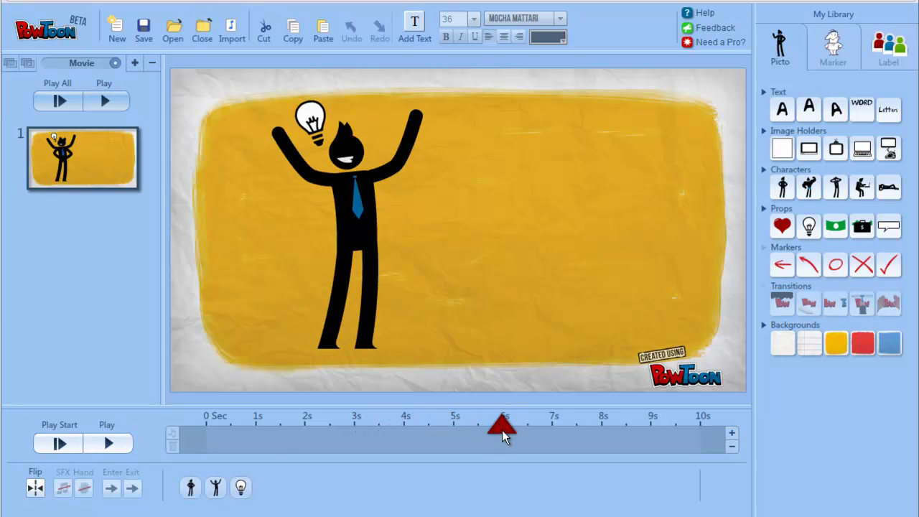
Step: Add a text object and position it to the right of the character
click(836, 109)
mouse_move(397, 224)
mouse_down()
mouse_move(591, 185)
mouse_move(587, 175)
mouse_up()
drag(510, 181, 486, 204)
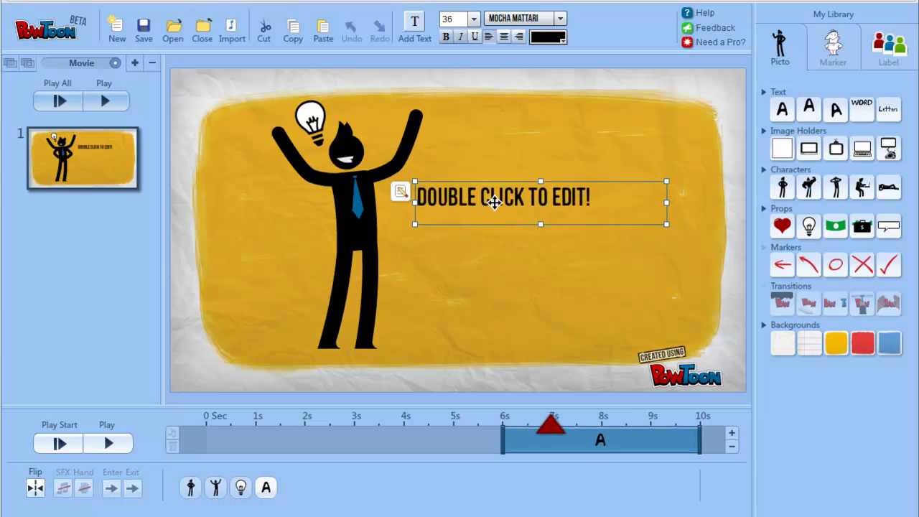
Step: Replace the placeholder with 'THAT'S IT!' in the Text Effect Manager and apply
double_click(453, 201)
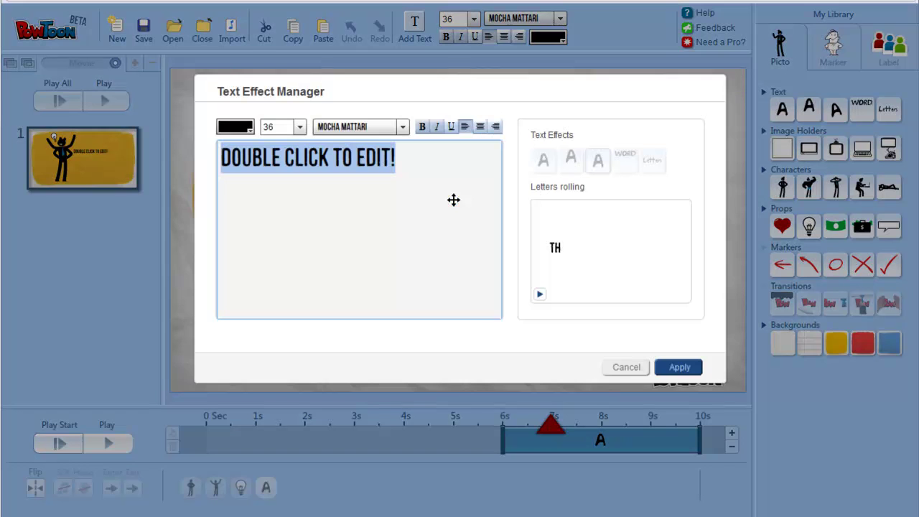
click(432, 163)
drag(414, 162, 217, 162)
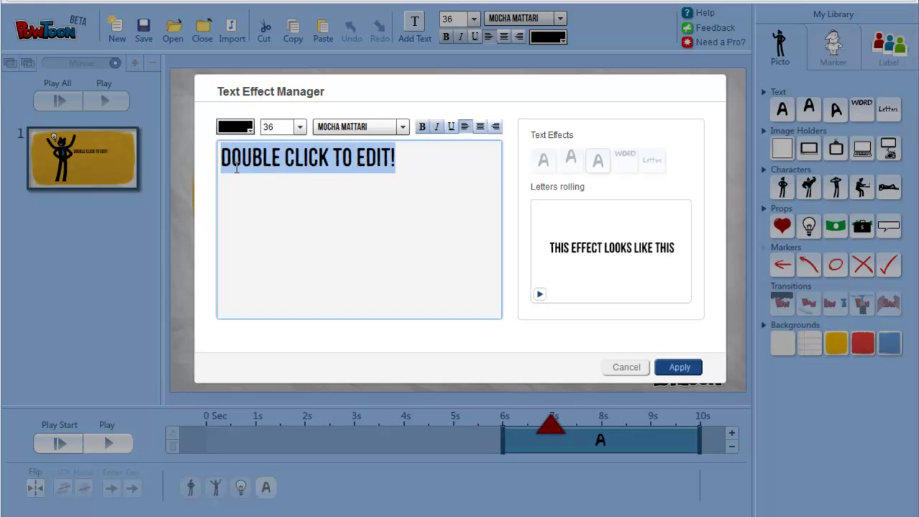
text(THAT)
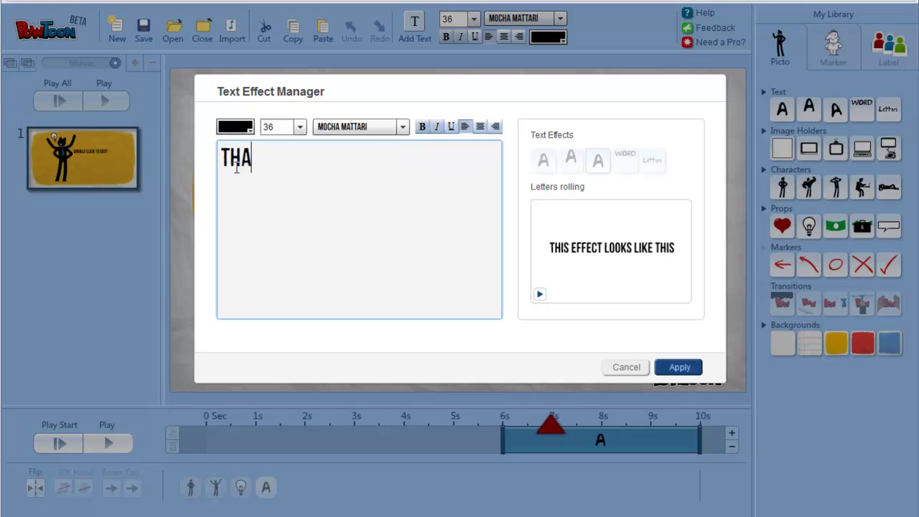
text('S IT!)
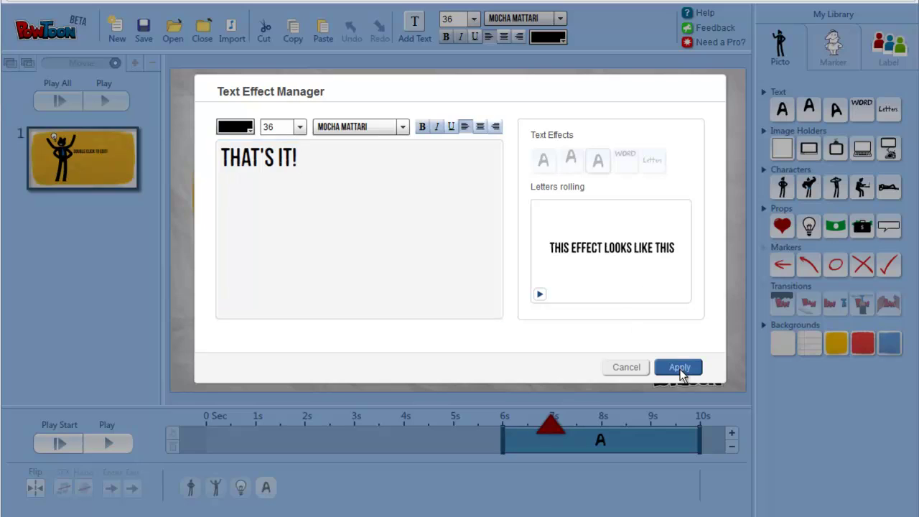
click(681, 369)
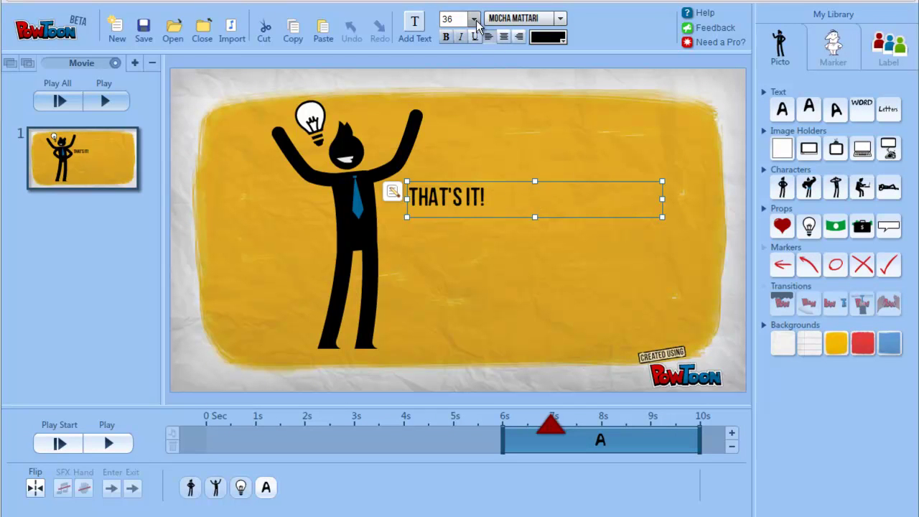
Step: Make the caption white at size 72 and move it higher and further right
click(562, 38)
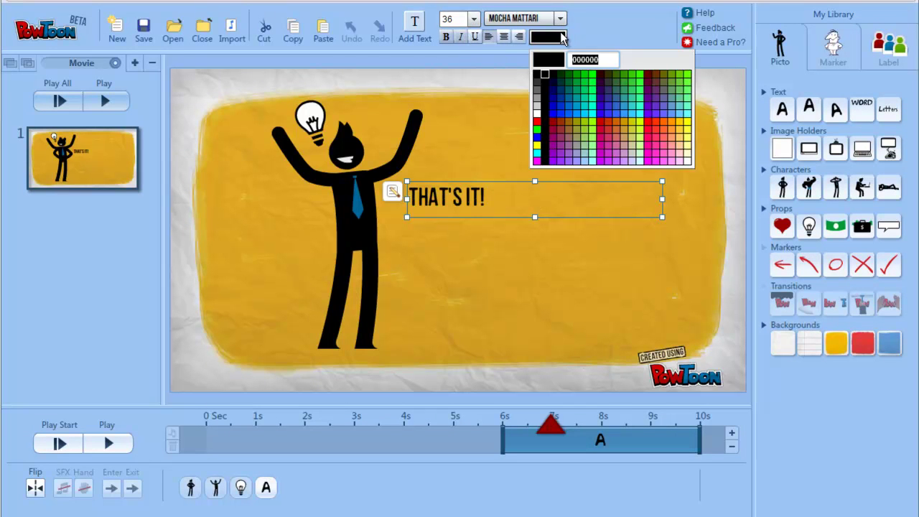
click(538, 114)
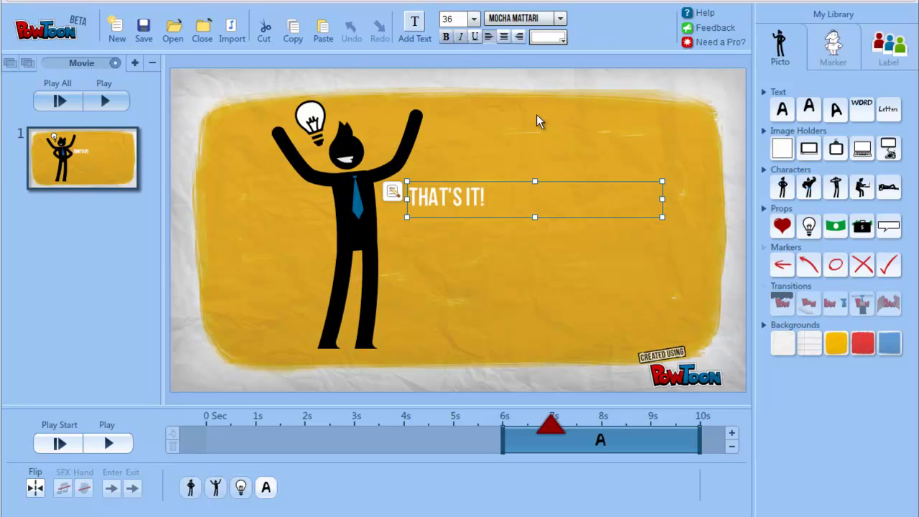
click(473, 19)
click(460, 60)
click(474, 18)
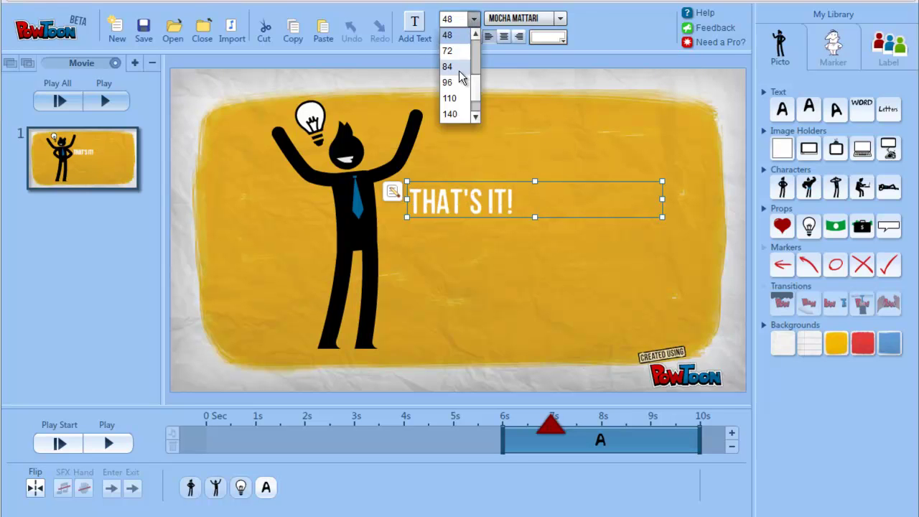
click(458, 49)
drag(483, 204, 514, 150)
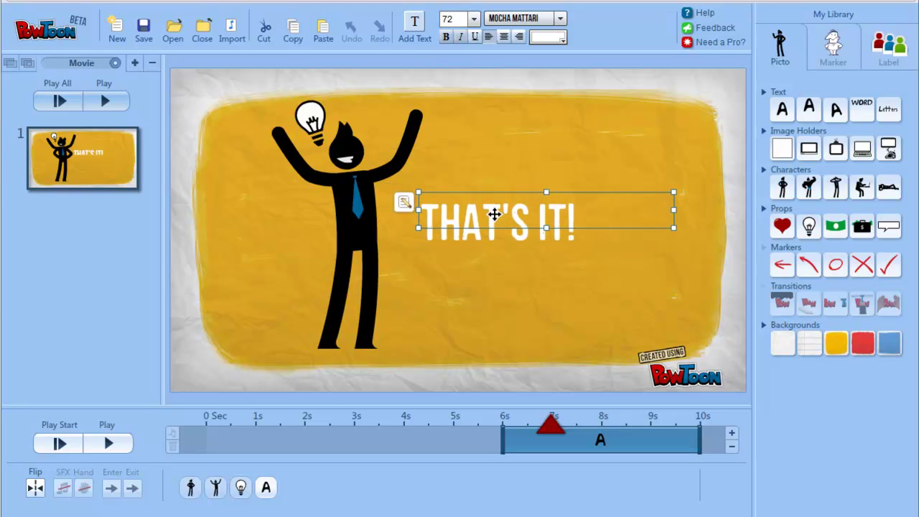
click(457, 263)
click(59, 446)
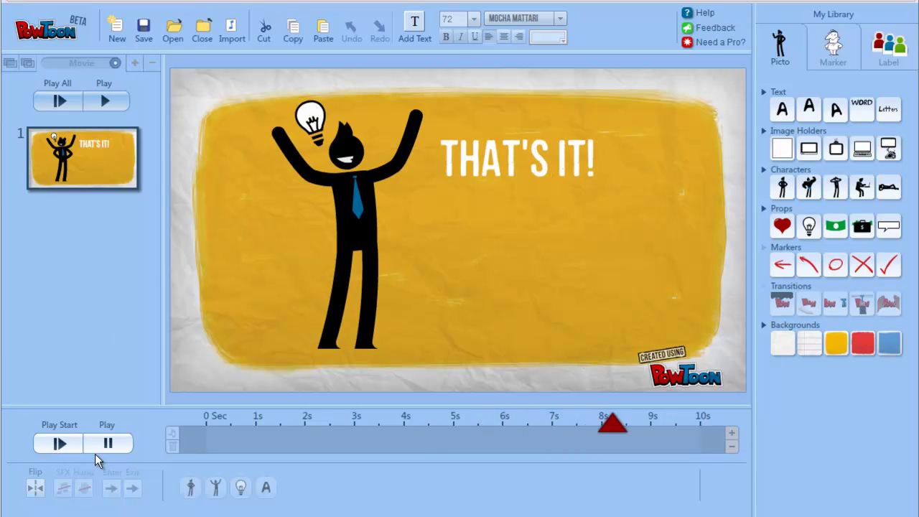
click(119, 446)
click(488, 165)
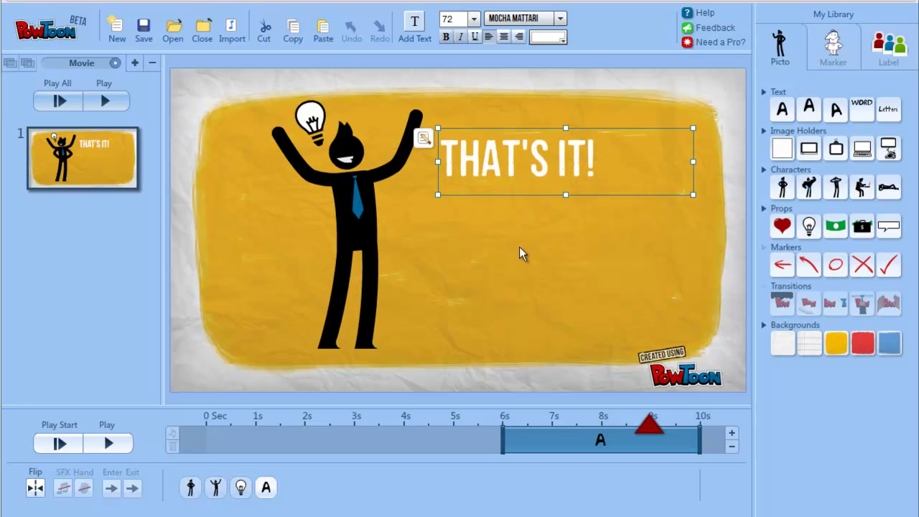
click(440, 253)
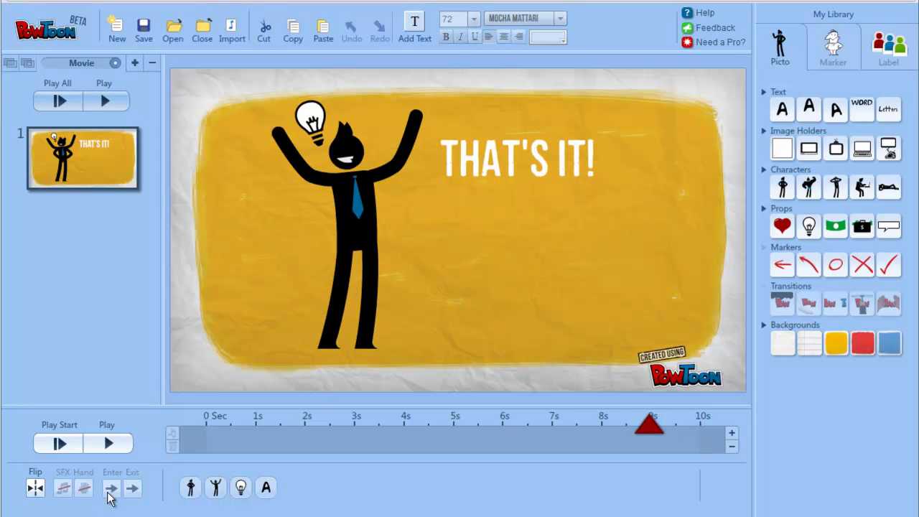